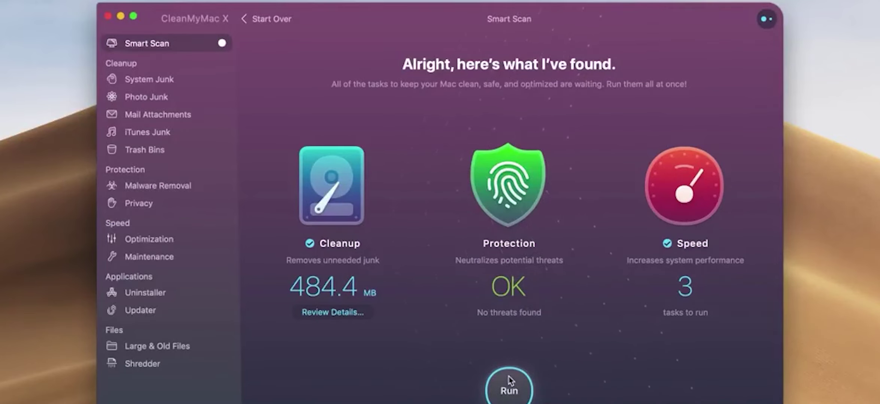
Run the three speed tasks and 484.4 MB junk cleanup found by Smart Scan
{"action": "left_click", "coordinate": [513, 391]}
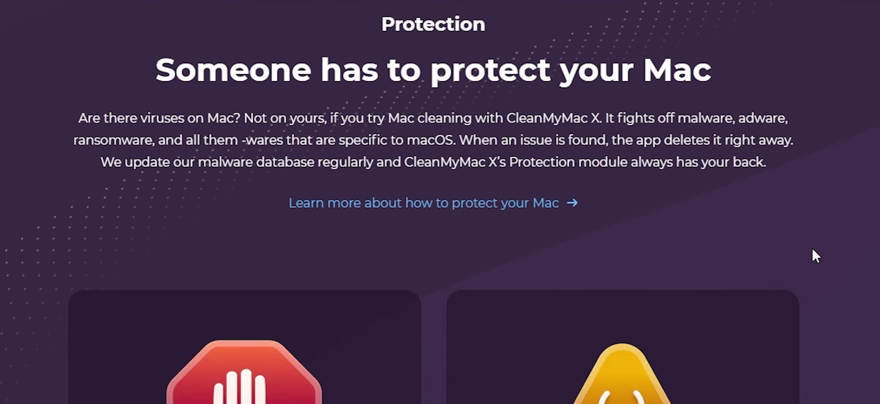
{"action": "scroll", "coordinate": [812, 255], "scroll_direction": "down", "scroll_amount": 3}
{"action": "scroll", "coordinate": [812, 255], "scroll_direction": "down", "scroll_amount": 2}
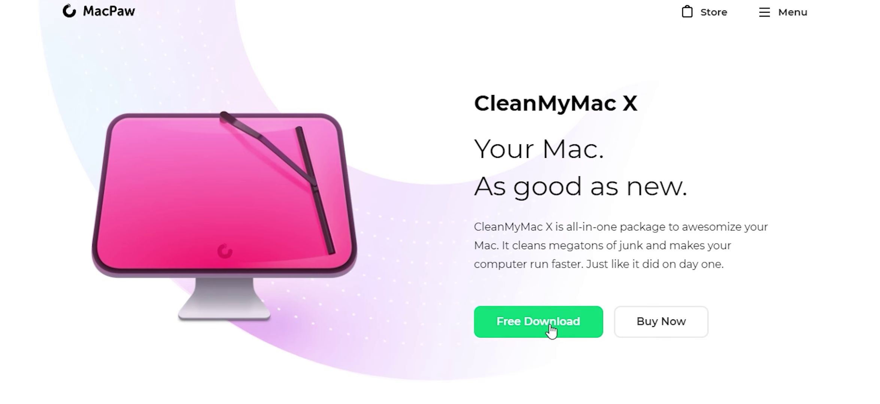
Start the CleanMyMac X download from the MacPaw product page
{"action": "left_click", "coordinate": [550, 331]}
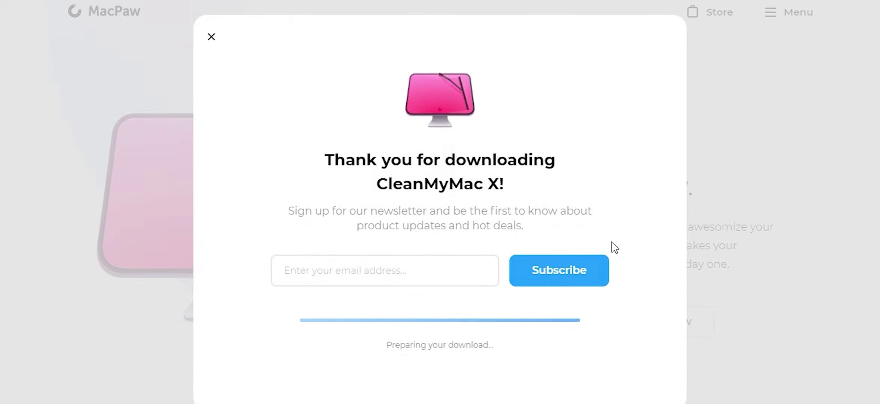